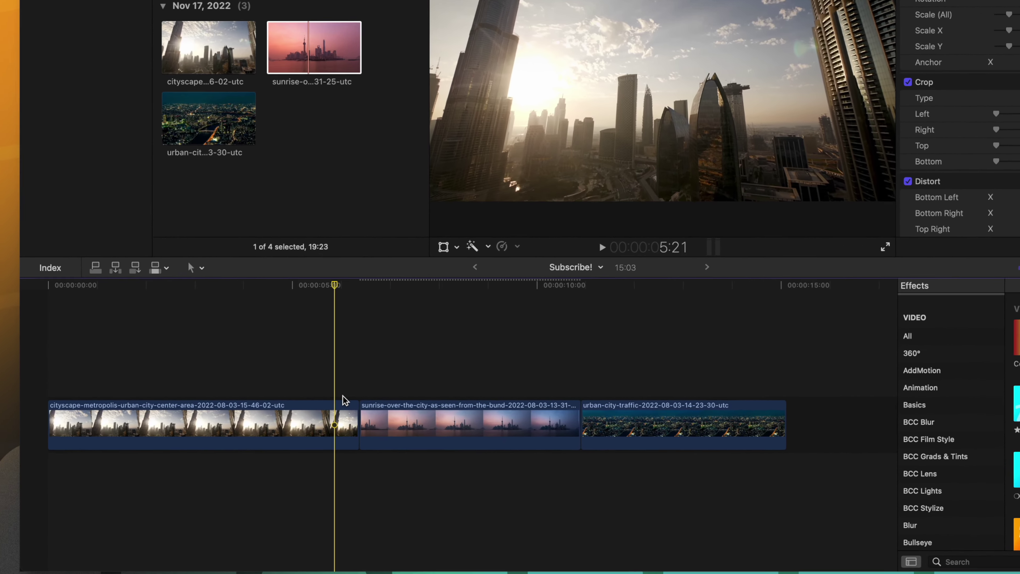
Select the edit after the cityscape clip and preview its Cross Dissolve with the Shadows look
click(349, 446)
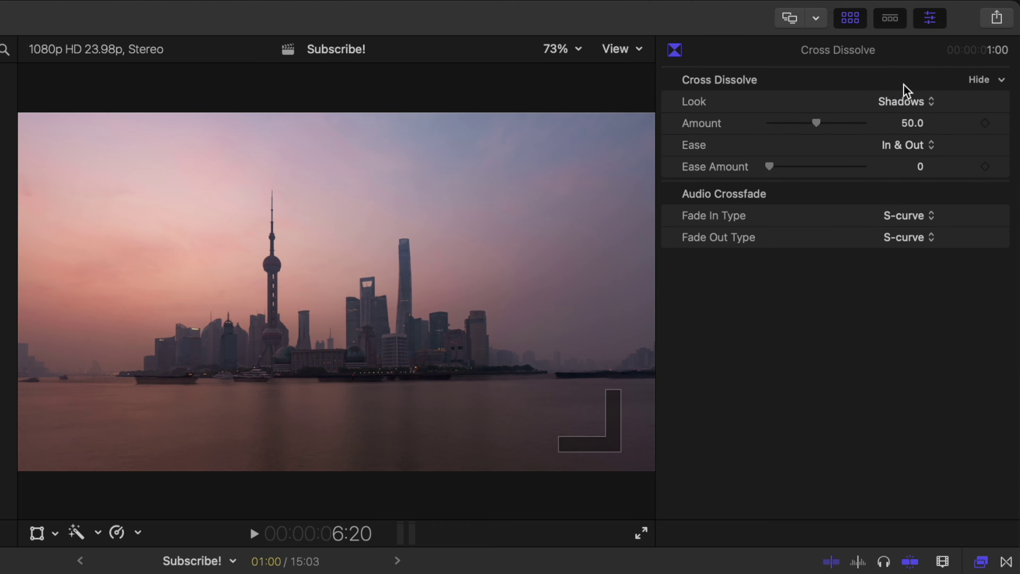
key(/)
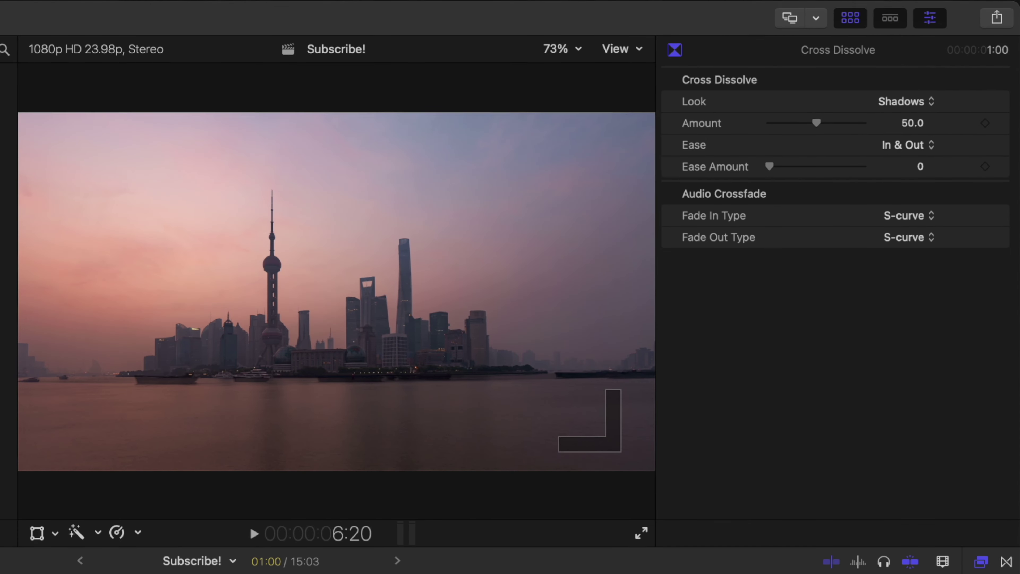
key(/)
Set the Cross Dissolve's Amount to 100 and review the Shadows look by playing and stepping through its frames
drag(820, 124, 867, 123)
key(/)
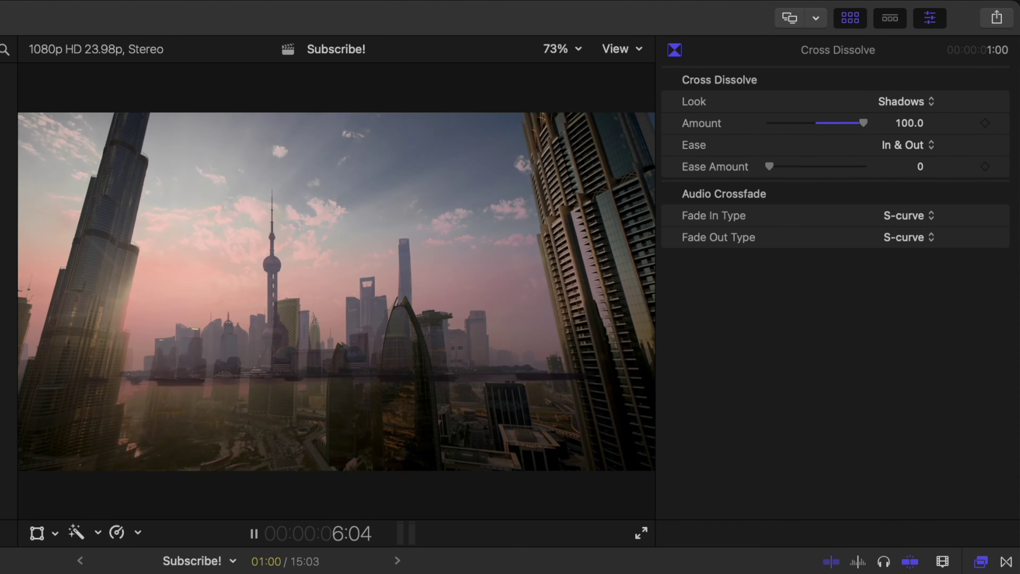
key(space)
key(Left)
key(Left)
key(Left)
key(Left)
key(Left)
key(Left)
key(Left)
key(Left)
key(Left)
key(Left)
key(Right)
key(Right)
key(Right)
key(Right)
key(Right)
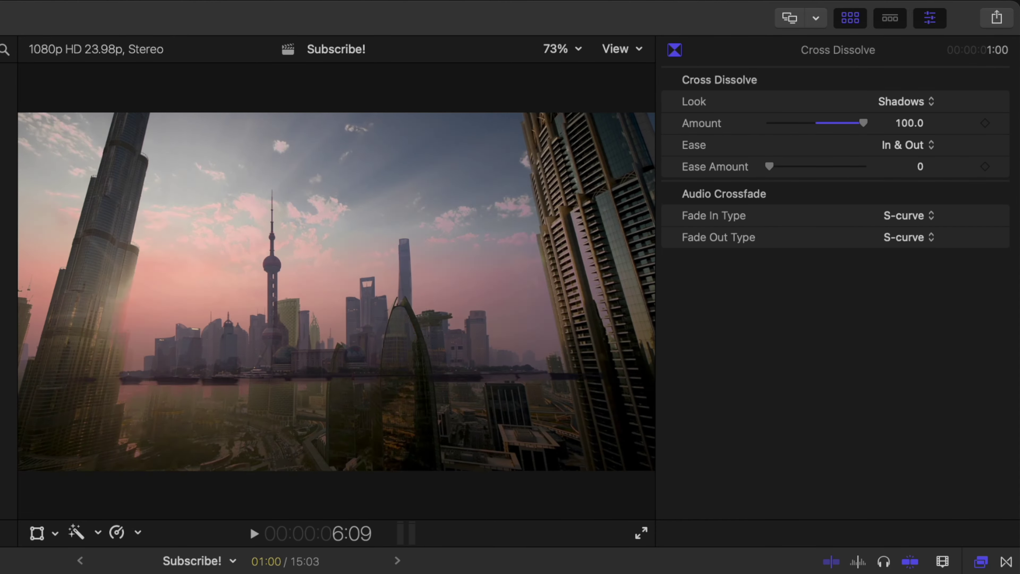
key(Right)
key(Right)
key(Right)
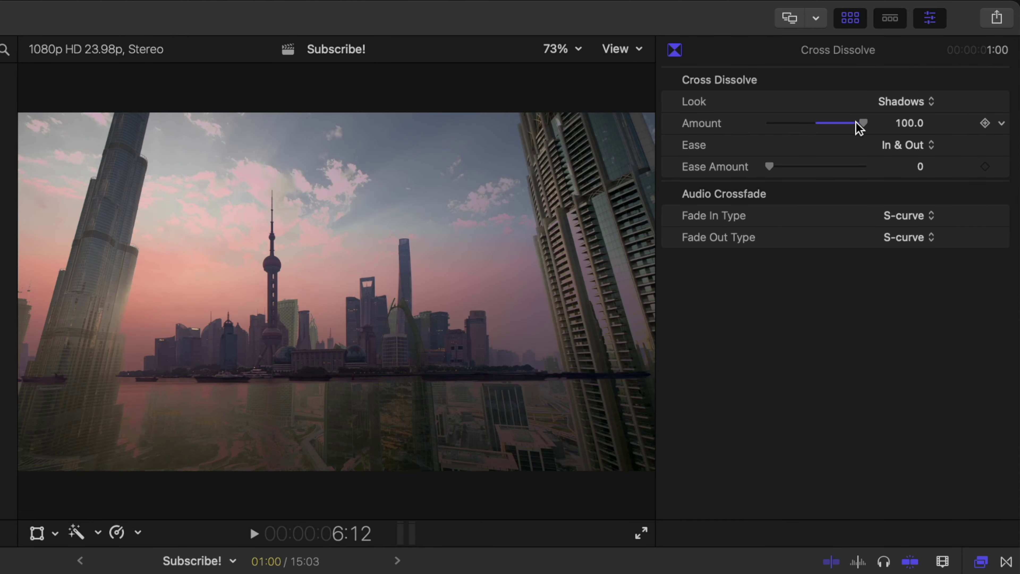
key(Right)
key(Right)
key(Right)
key(Right)
key(Right)
key(Right)
key(Right)
key(Right)
Try the Highlights look on the Cross Dissolve and review it by playing and stepping through its frames
click(881, 103)
key(/)
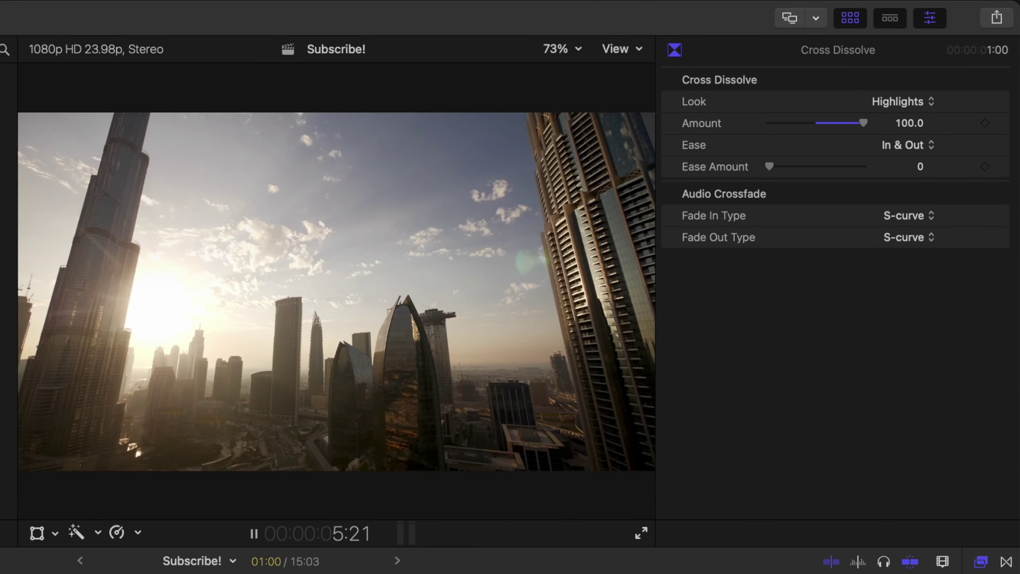
key(/)
key(/)
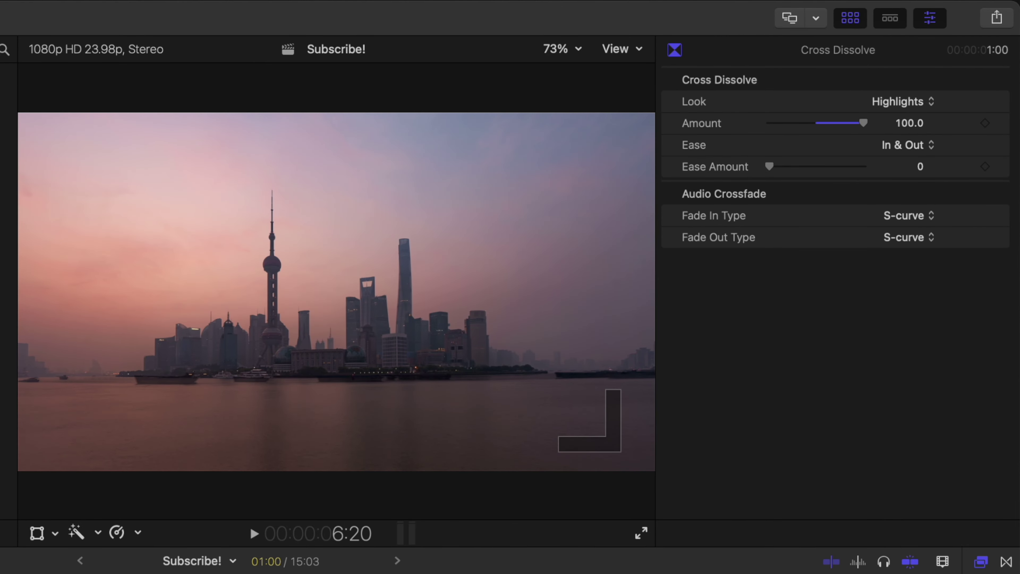
key(Left)
key(Left)
key(Left)
key(Left)
key(Left)
key(Left)
key(Left)
key(Left)
key(Left)
key(Left)
key(Left)
key(Left)
key(Left)
key(Left)
key(Left)
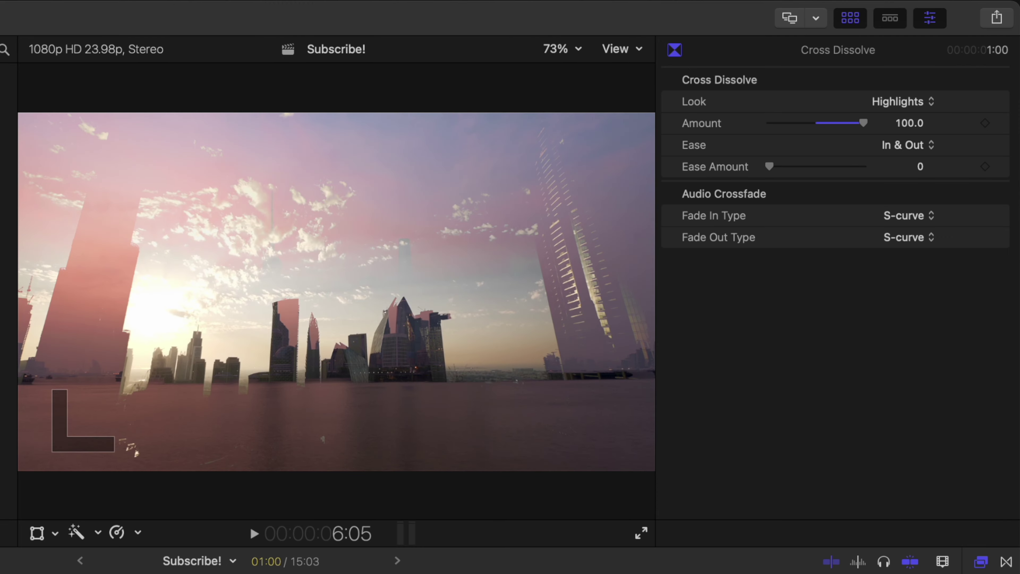
key(Right)
key(Right)
key(Right)
key(Right)
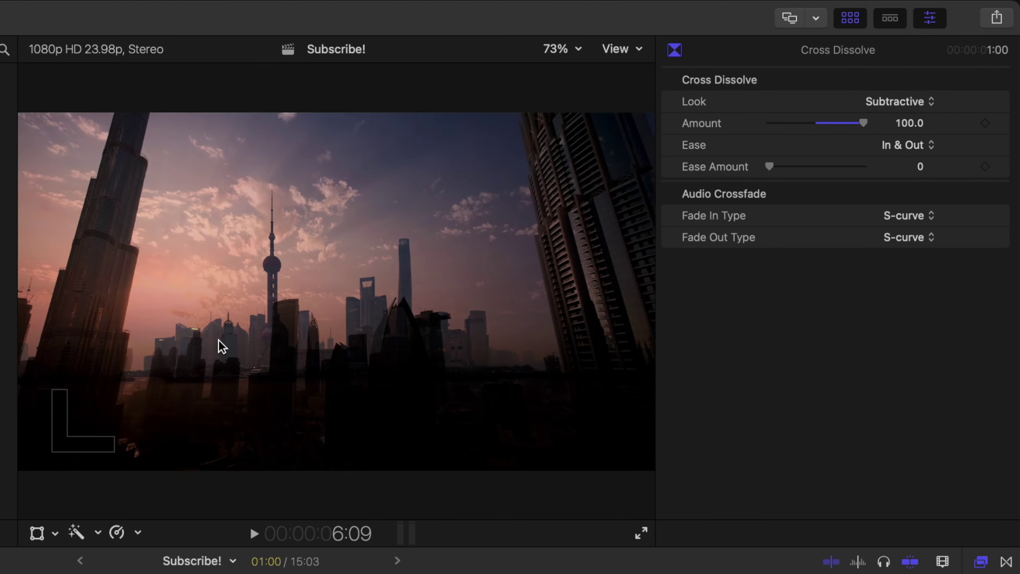
Preview the Subtractive look on the dissolve, and switch the Look to Additive to compare it
key(/)
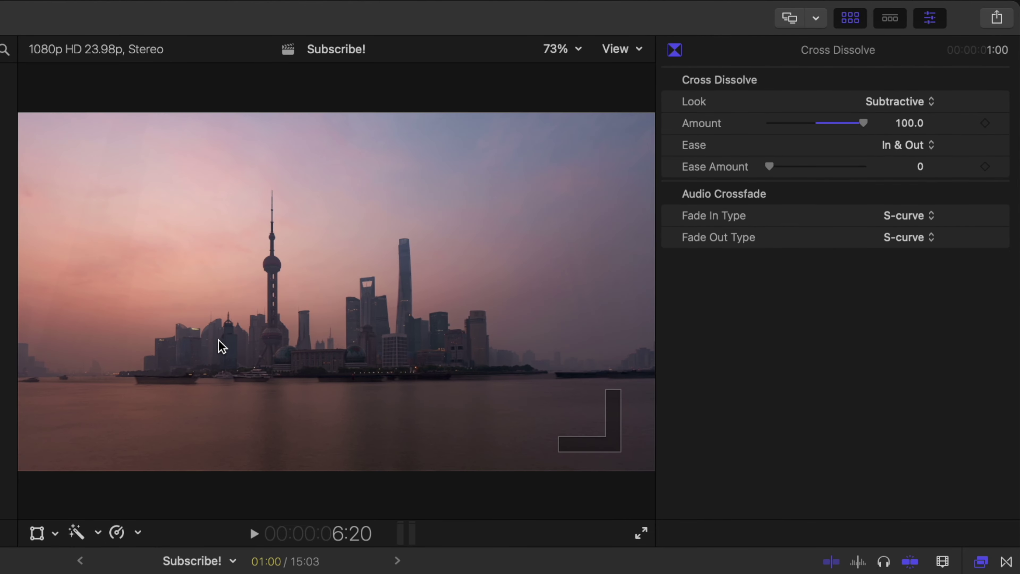
key(shift+slash)
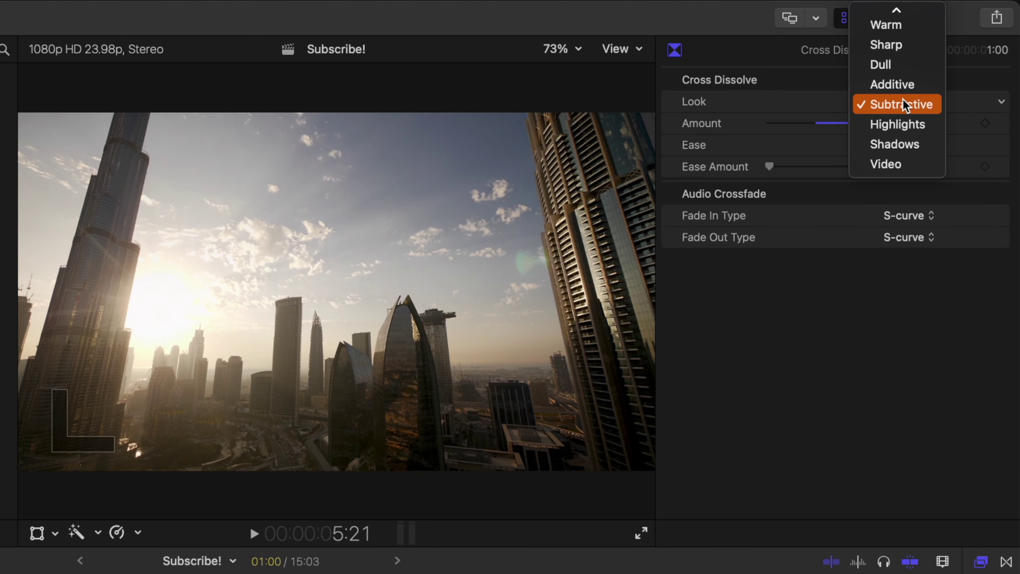
click(910, 85)
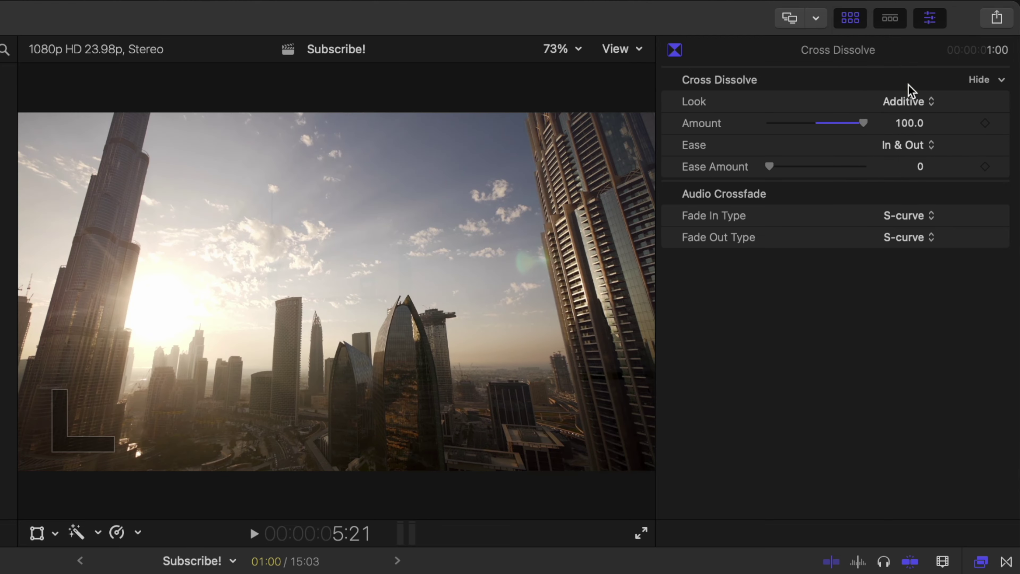
key(/)
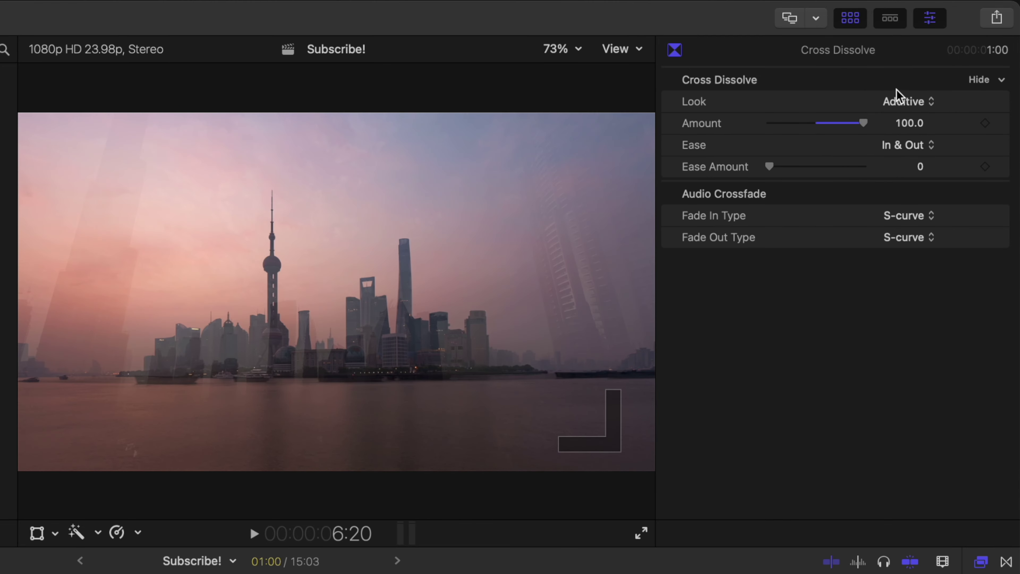
key(/)
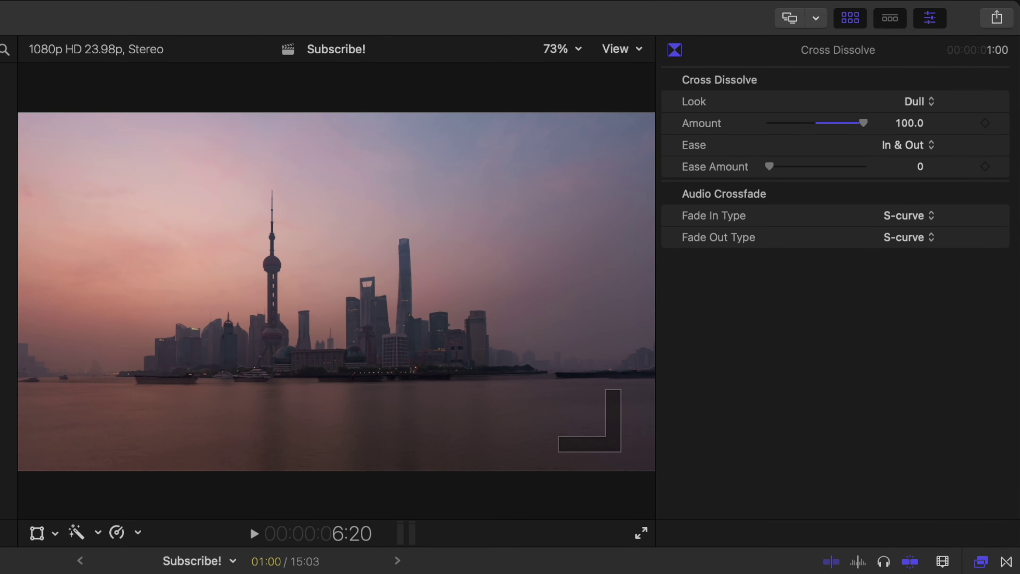
Preview the Dull look on the dissolve, and switch the Look to Sharp to compare it
key(/)
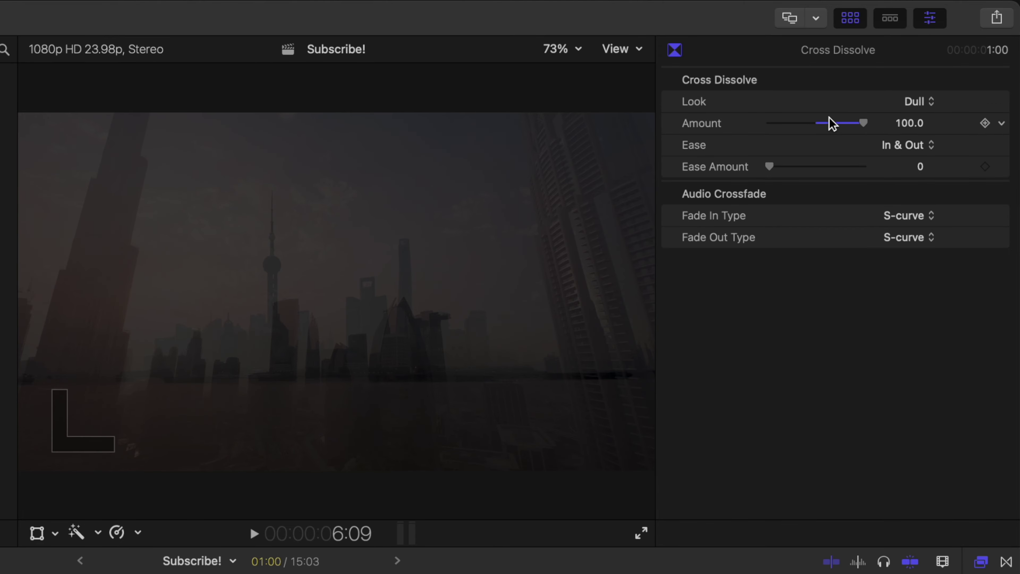
key(/)
click(914, 101)
click(908, 79)
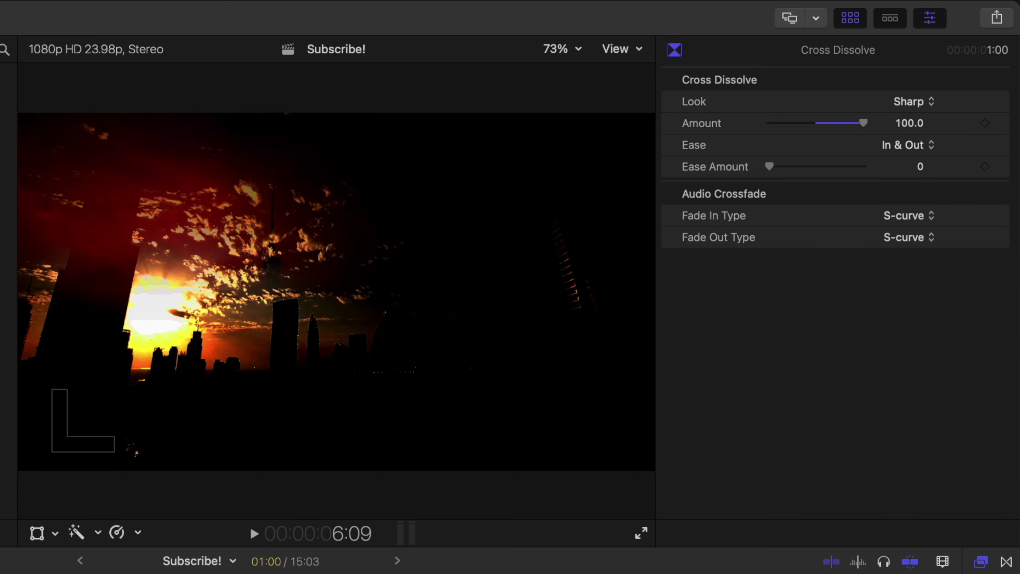
key(space)
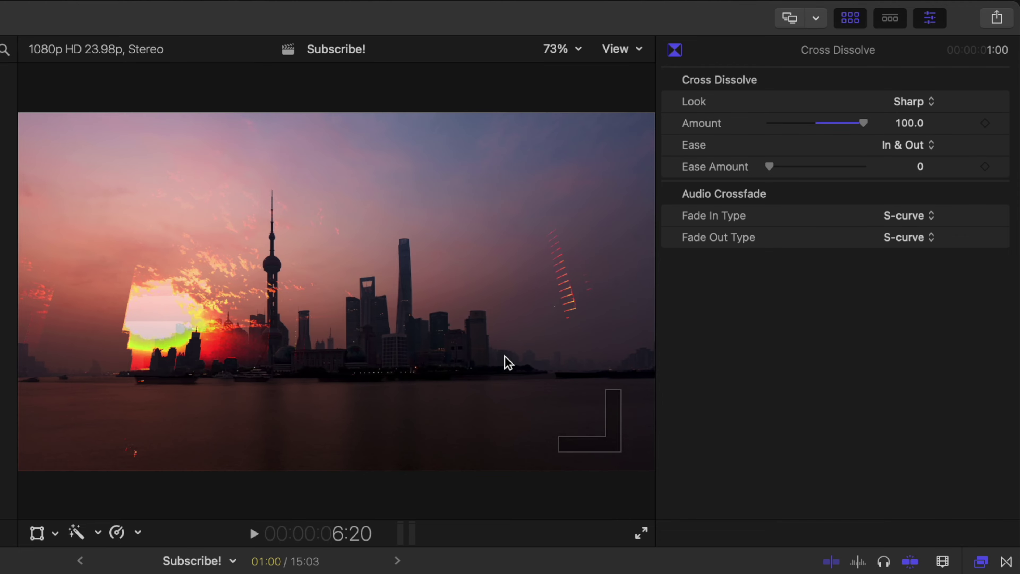
Try the Warm look on the Cross Dissolve and play the transition
click(908, 101)
click(906, 87)
key(space)
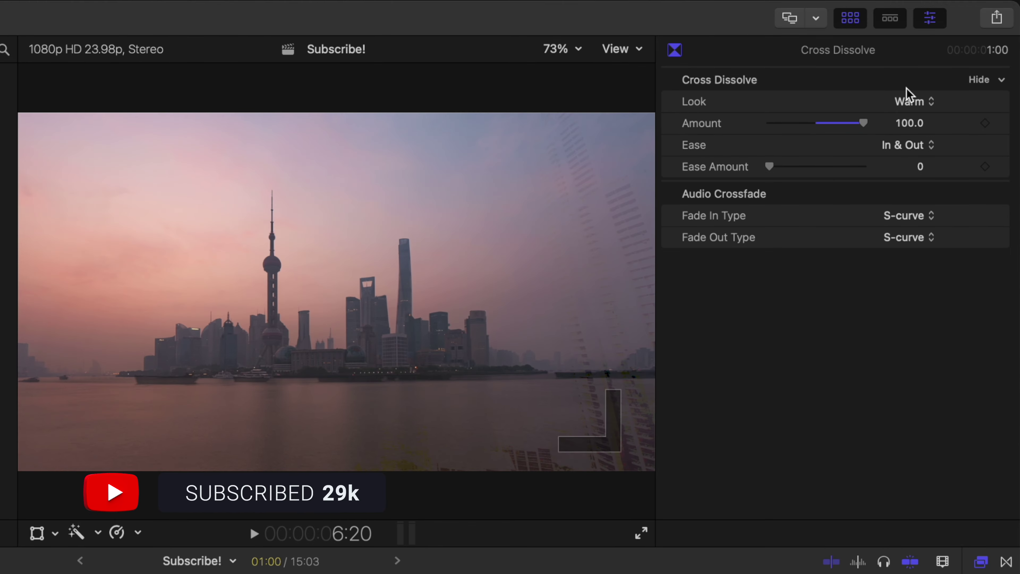
Set the Cross Dissolve's Look to Cold and its Ease Amount to 100
click(910, 101)
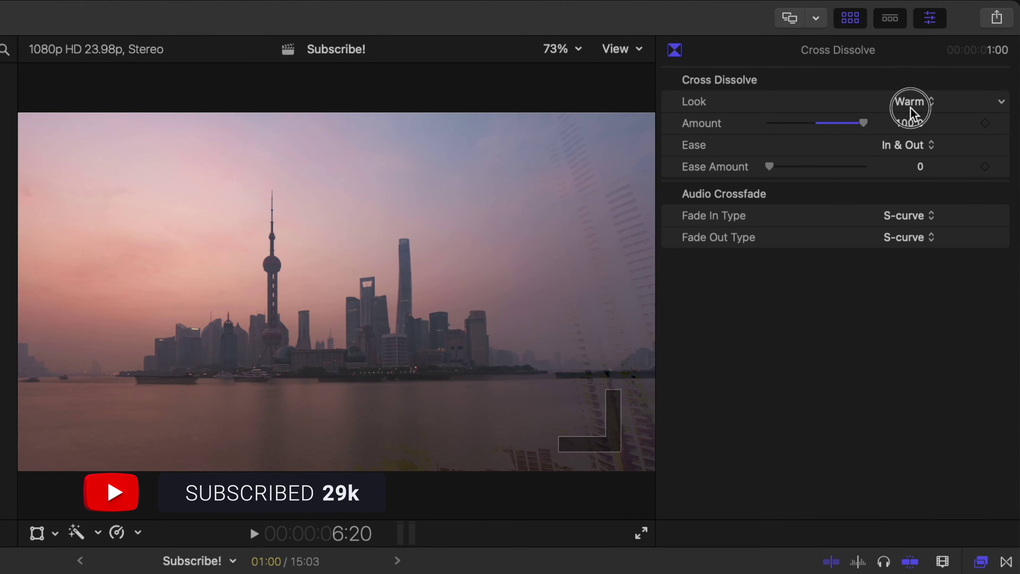
click(915, 89)
drag(769, 166, 879, 180)
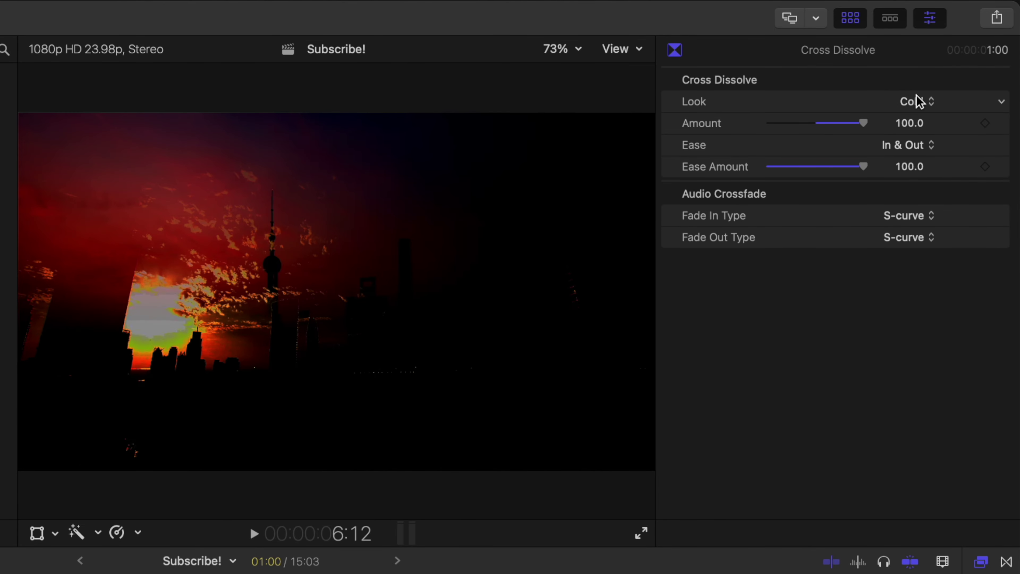
Switch the Cross Dissolve's Look through Dark and Bright and on to Film
click(918, 90)
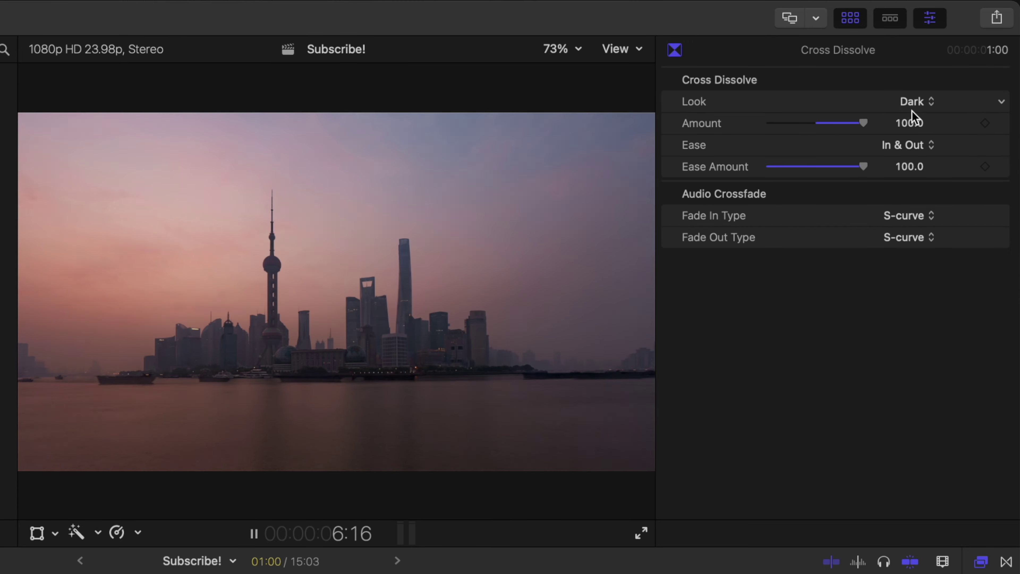
click(912, 107)
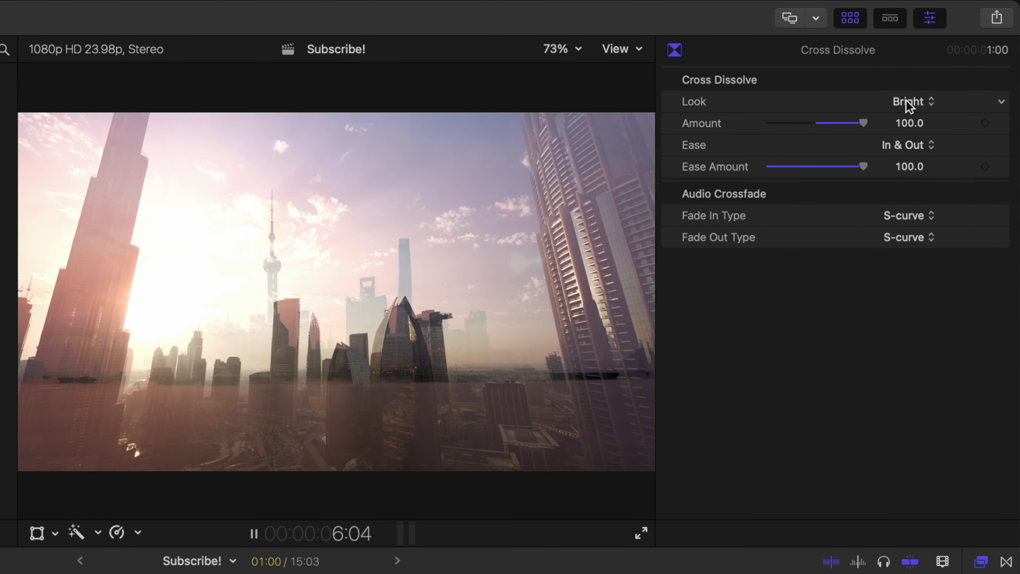
click(906, 100)
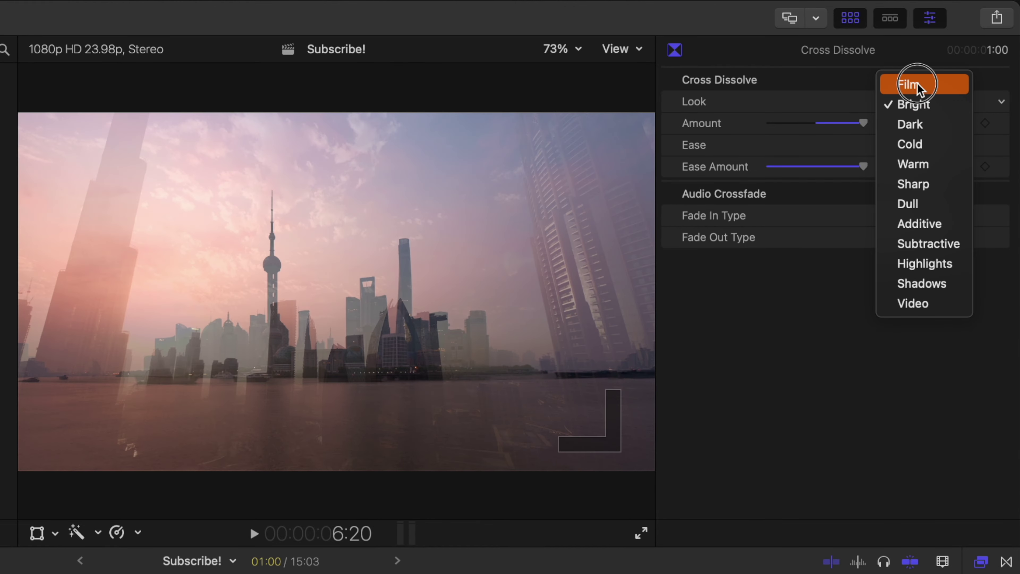